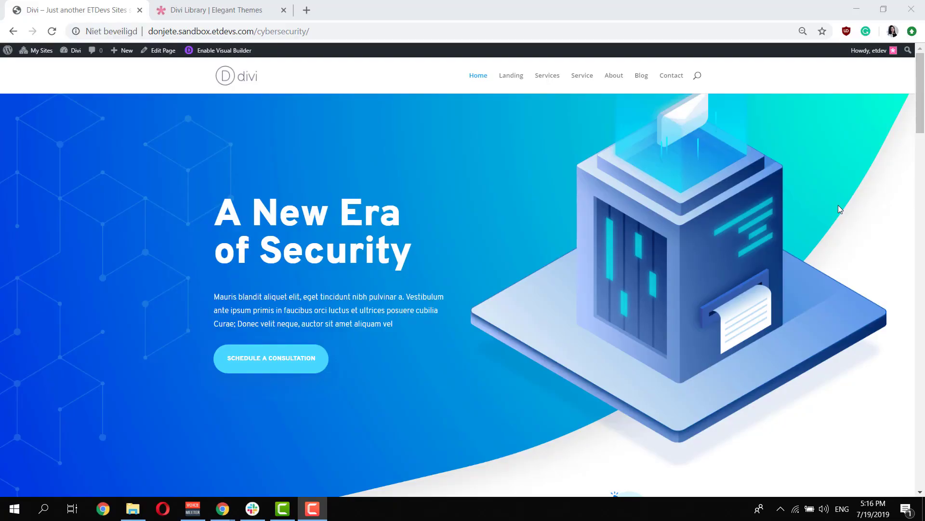
Scroll down the Cyber Security home page past the tools and vulnerabilities sections, then back up.
{"action": "scroll", "coordinate": [839, 207], "scroll_direction": "down", "scroll_amount": 15}
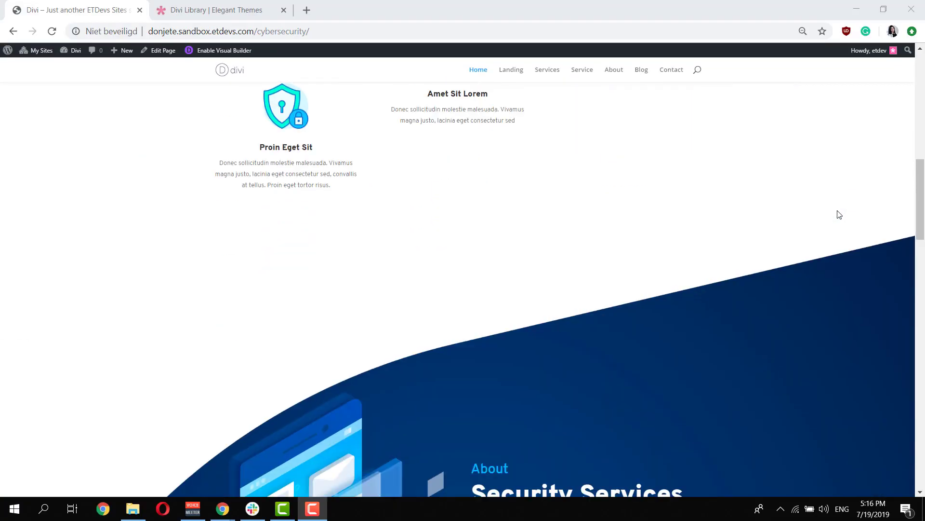
{"action": "scroll", "coordinate": [839, 218], "scroll_direction": "down", "scroll_amount": 12}
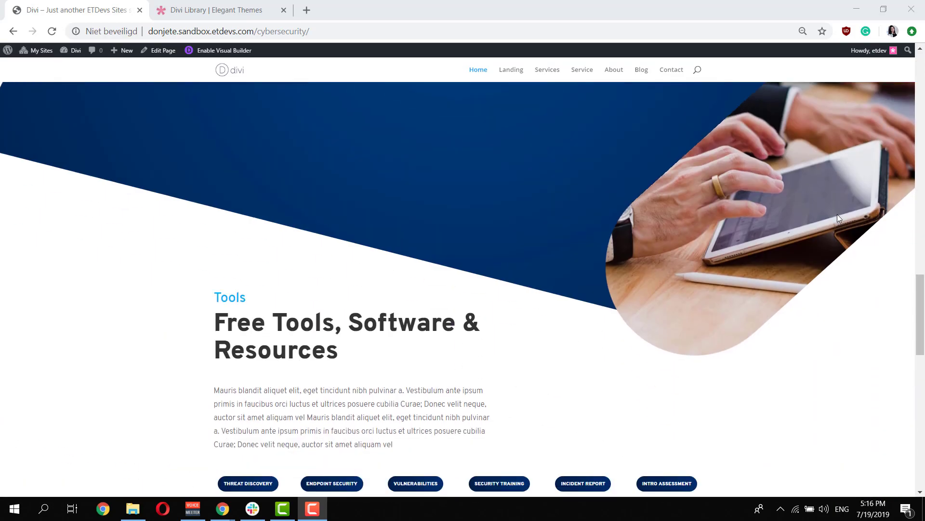
{"action": "scroll", "coordinate": [839, 218], "scroll_direction": "down", "scroll_amount": 3}
{"action": "scroll", "coordinate": [640, 208], "scroll_direction": "down", "scroll_amount": 6}
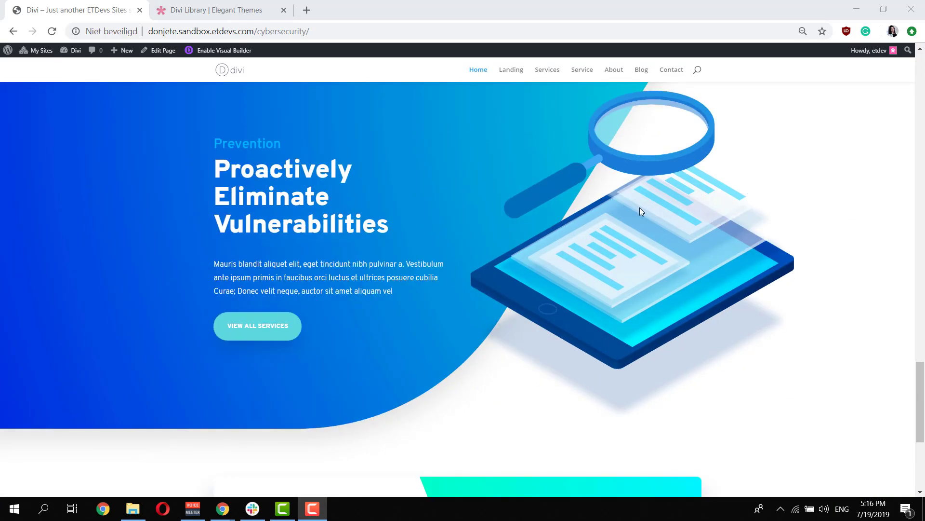
{"action": "scroll", "coordinate": [638, 221], "scroll_direction": "up", "scroll_amount": 10}
{"action": "scroll", "coordinate": [641, 224], "scroll_direction": "up", "scroll_amount": 15}
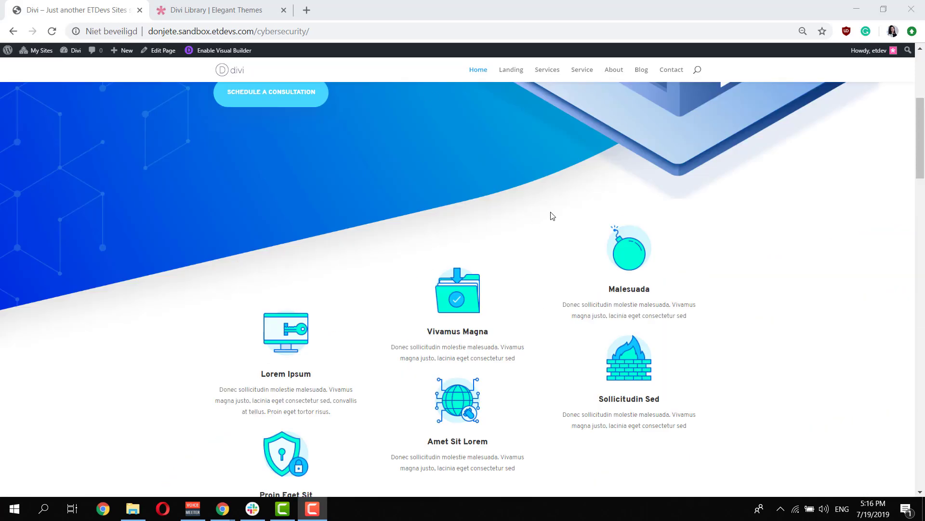
{"action": "scroll", "coordinate": [551, 216], "scroll_direction": "up", "scroll_amount": 5}
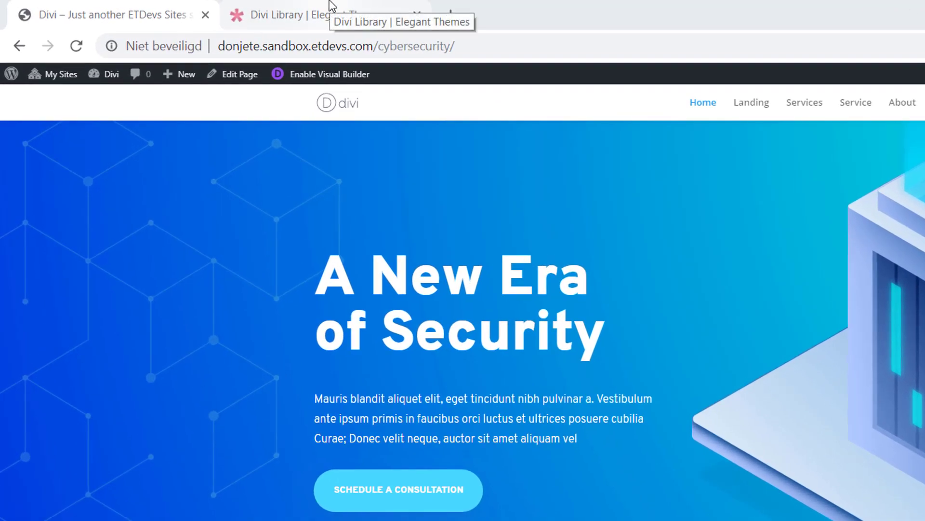
Find and open the Cyber Security layout pack in the Divi Library.
{"action": "left_click", "coordinate": [216, 10]}
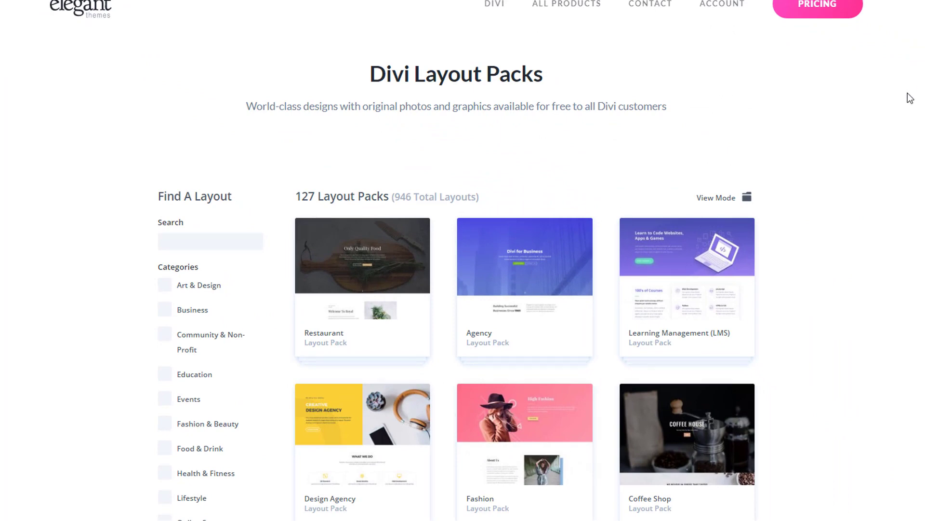
{"action": "scroll", "coordinate": [907, 92], "scroll_direction": "down", "scroll_amount": 20}
{"action": "scroll", "coordinate": [907, 92], "scroll_direction": "down", "scroll_amount": 20}
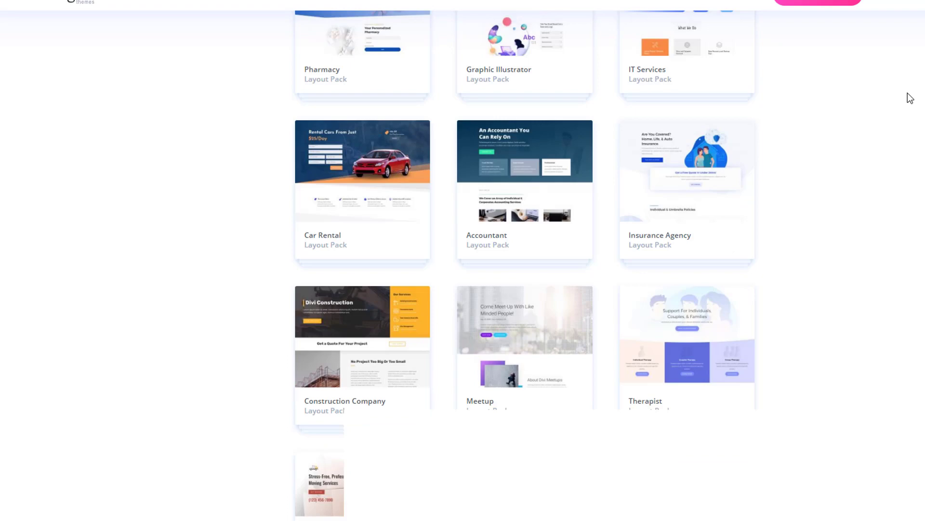
{"action": "scroll", "coordinate": [907, 102], "scroll_direction": "down", "scroll_amount": 20}
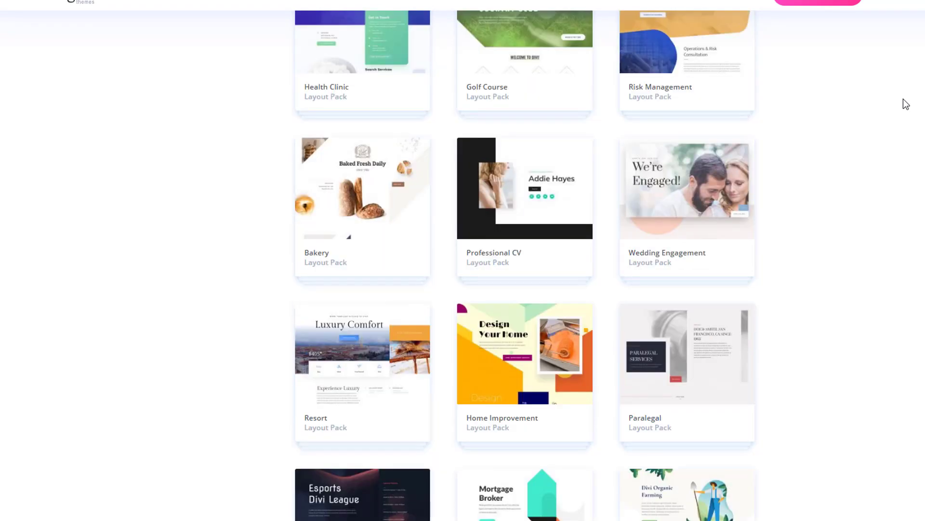
{"action": "left_click", "coordinate": [374, 301]}
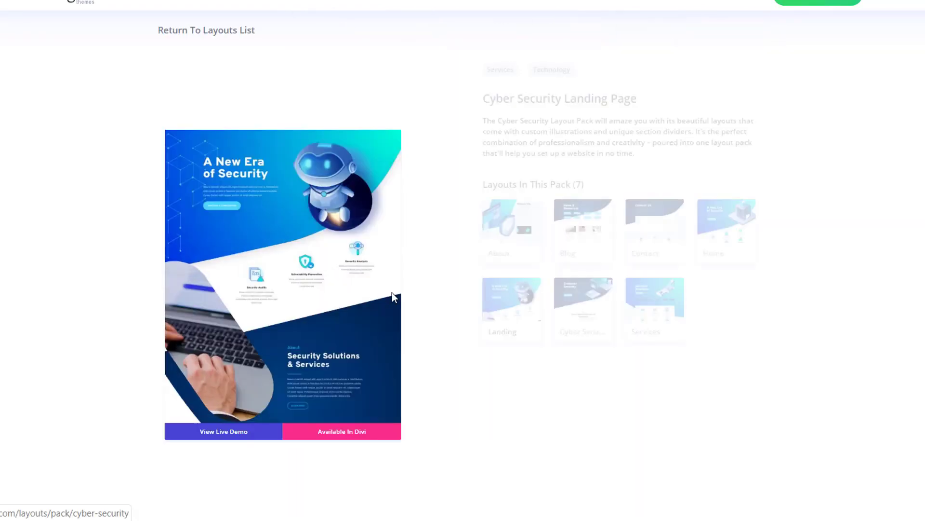
Preview the pack's Services and Service layouts, ending on the Landing layout.
{"action": "left_click", "coordinate": [743, 241]}
{"action": "left_click", "coordinate": [662, 294]}
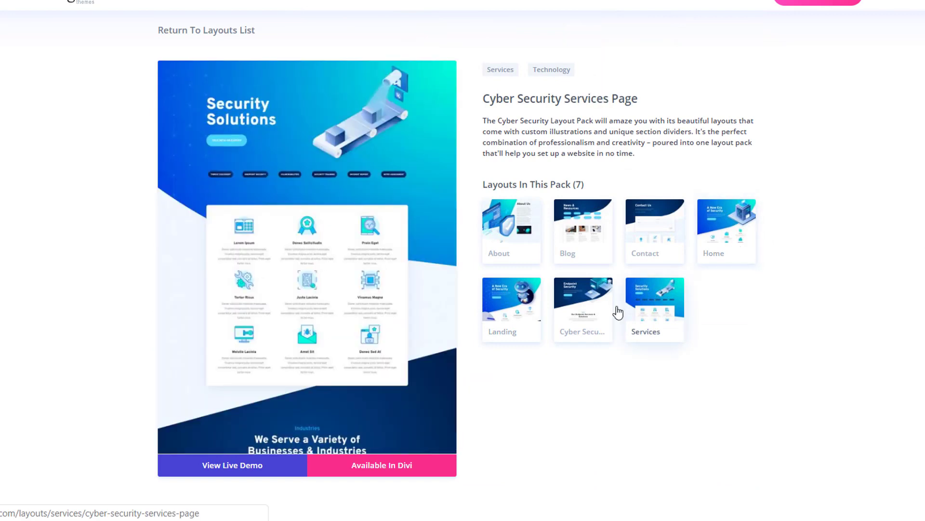
{"action": "left_click", "coordinate": [568, 314]}
{"action": "left_click", "coordinate": [513, 315]}
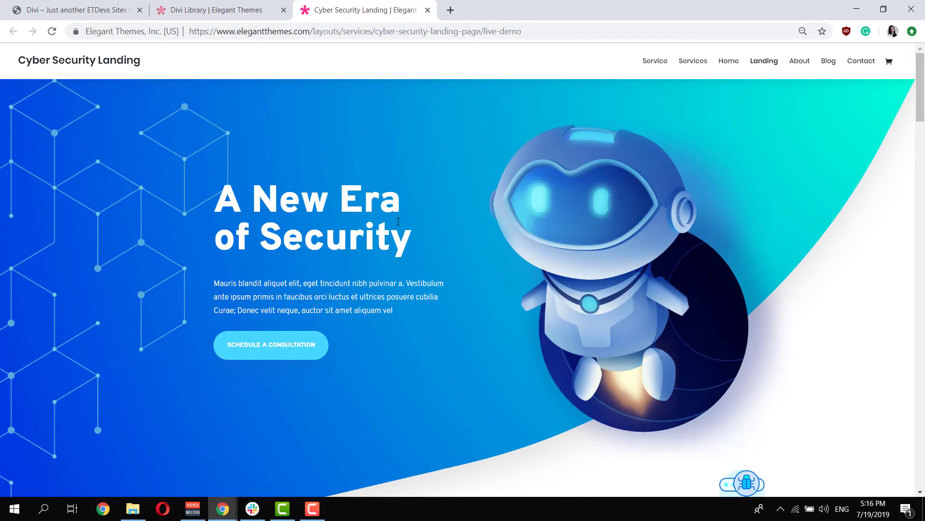
Scroll through the Cyber Security Landing Page live demo.
{"action": "scroll", "coordinate": [398, 221], "scroll_direction": "down", "scroll_amount": 15}
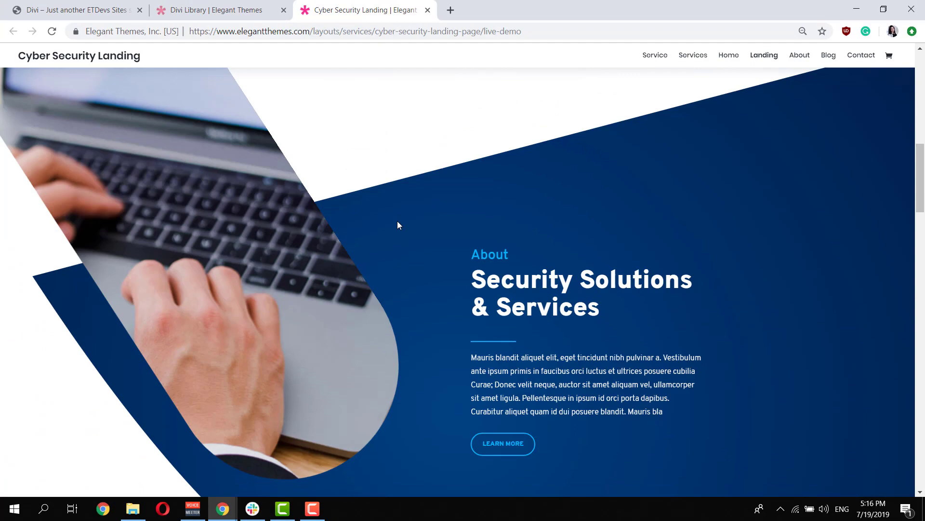
{"action": "scroll", "coordinate": [398, 225], "scroll_direction": "down", "scroll_amount": 12}
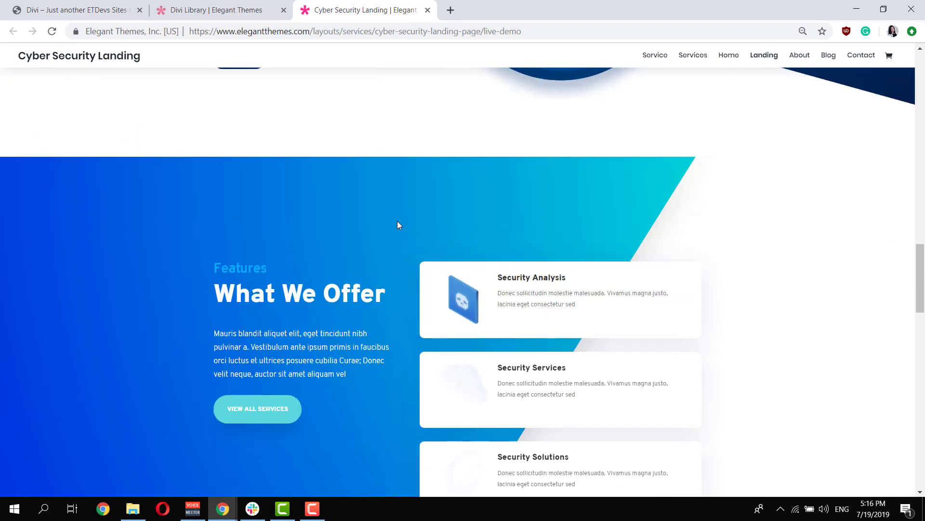
{"action": "scroll", "coordinate": [398, 224], "scroll_direction": "down", "scroll_amount": 9}
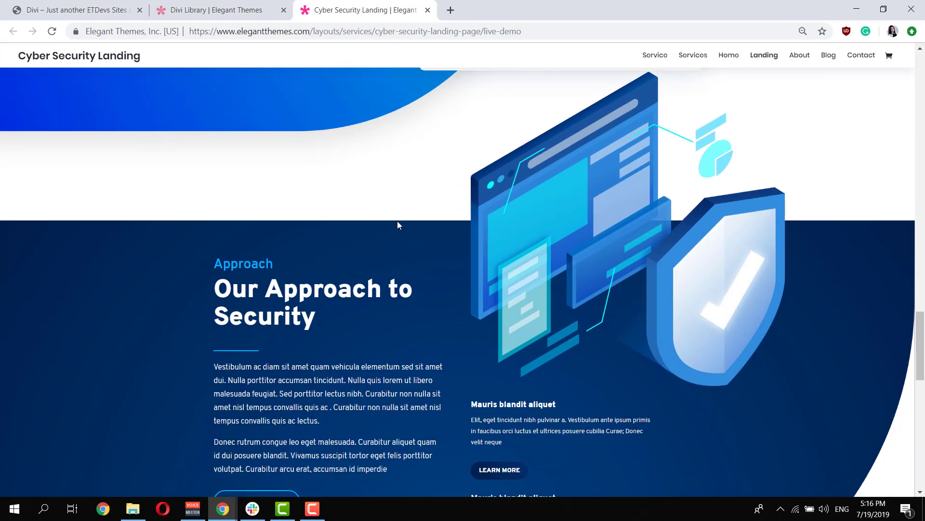
{"action": "scroll", "coordinate": [397, 221], "scroll_direction": "down", "scroll_amount": 9}
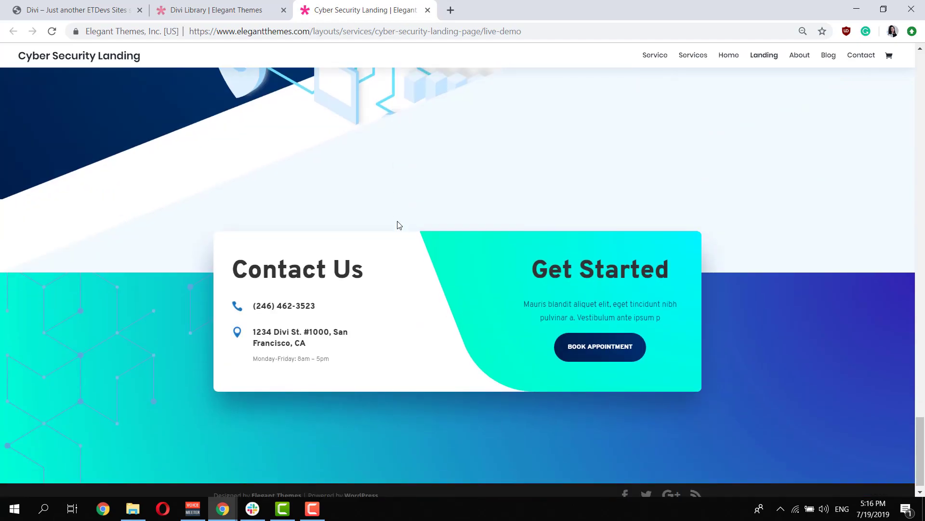
{"action": "scroll", "coordinate": [399, 223], "scroll_direction": "up", "scroll_amount": 5}
{"action": "scroll", "coordinate": [397, 220], "scroll_direction": "up", "scroll_amount": 7}
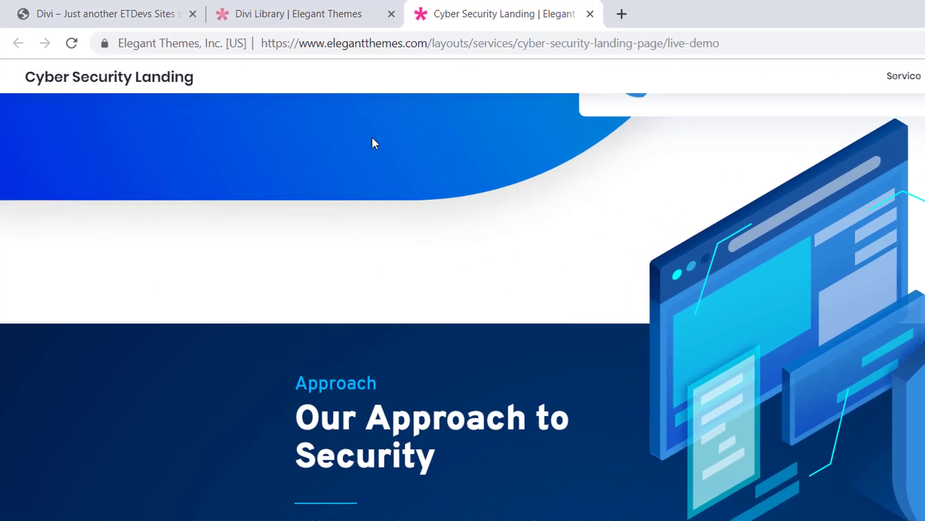
From the sandbox site's admin, add a new page titled 'Landing' and publish it.
{"action": "left_click", "coordinate": [107, 7]}
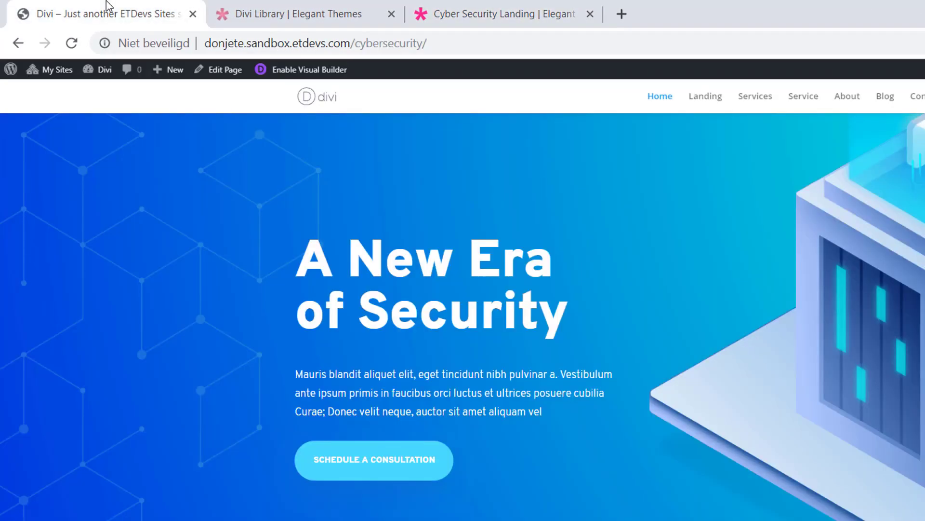
{"action": "left_click", "coordinate": [12, 70]}
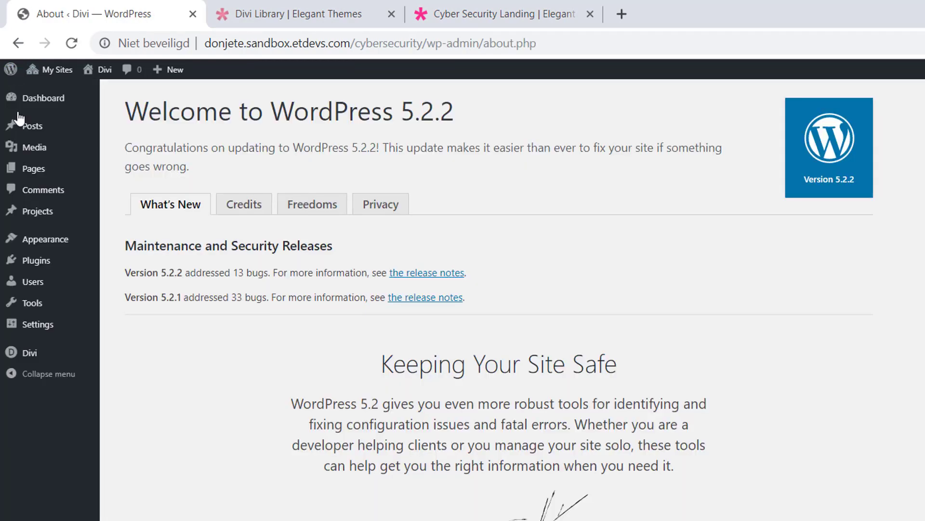
{"action": "mouse_move", "coordinate": [39, 168]}
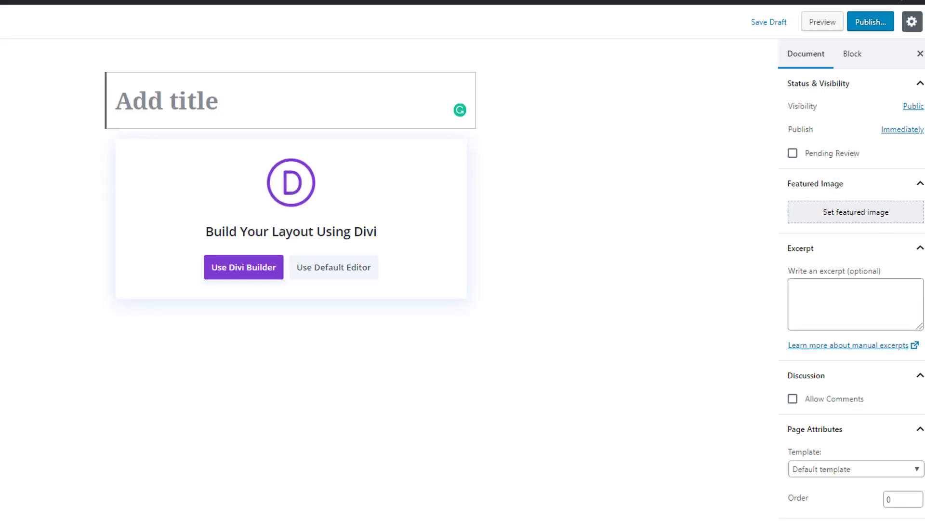
{"action": "left_click", "coordinate": [162, 107]}
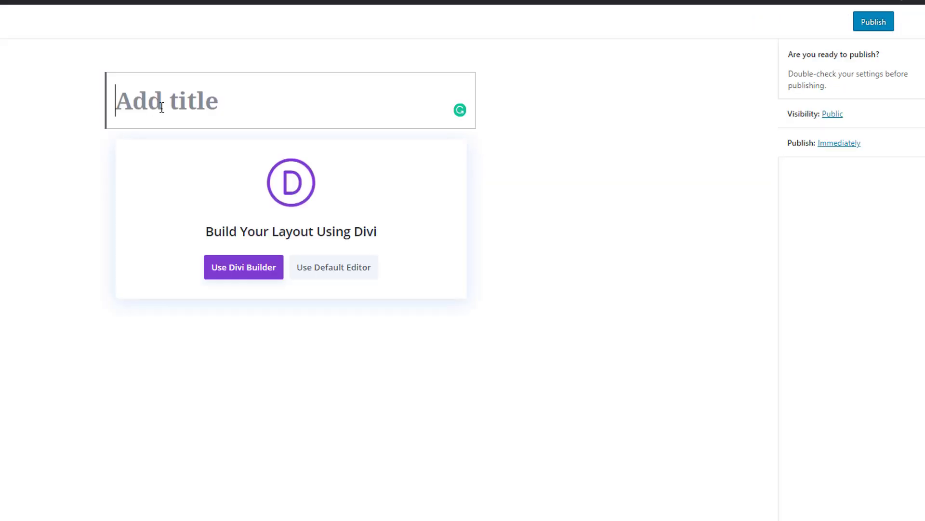
{"action": "type", "text": "Landing"}
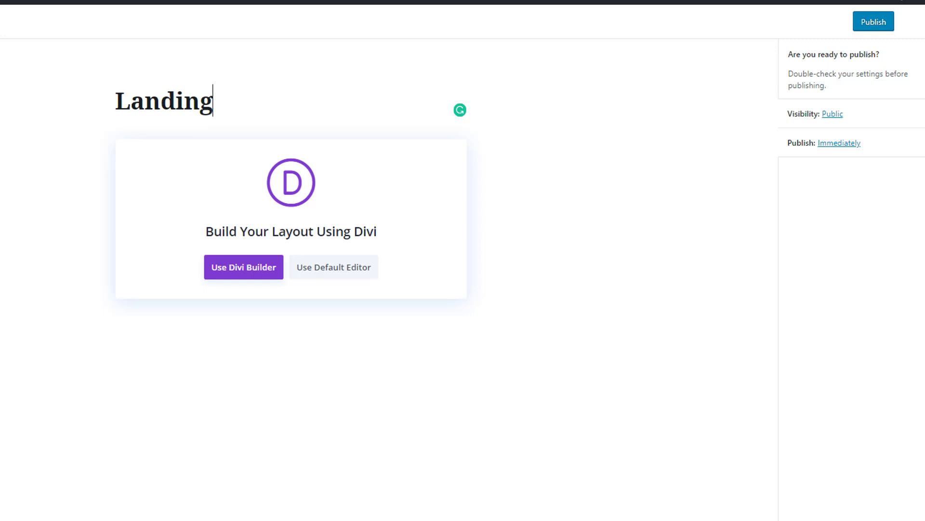
{"action": "left_click", "coordinate": [868, 28]}
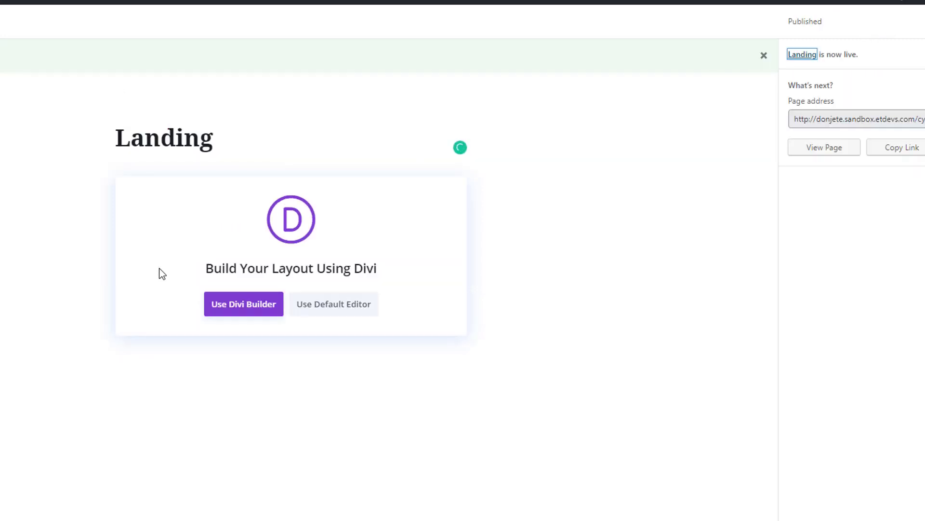
Launch Divi Builder on the Landing page and scroll to the bottom of the premade layout packs.
{"action": "left_click", "coordinate": [240, 303]}
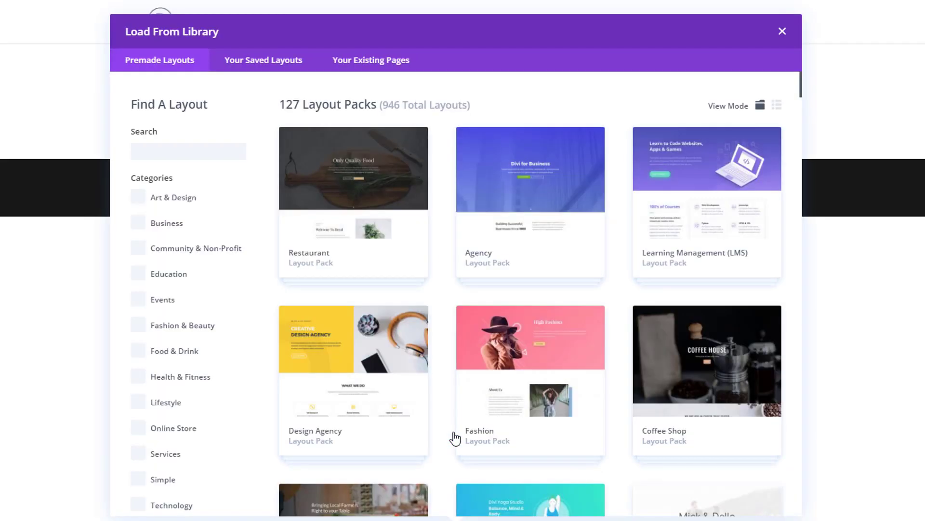
{"action": "scroll", "coordinate": [552, 273], "scroll_direction": "down", "scroll_amount": 15}
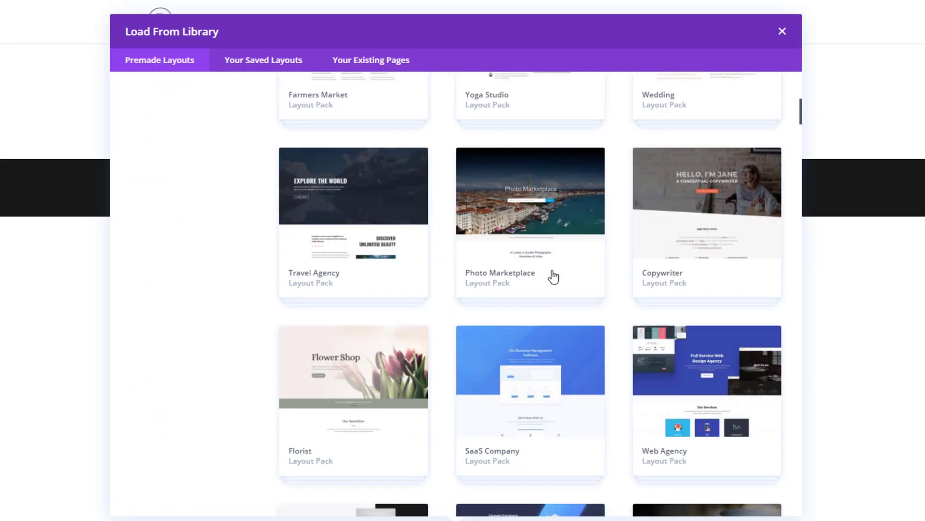
{"action": "scroll", "coordinate": [552, 271], "scroll_direction": "down", "scroll_amount": 20}
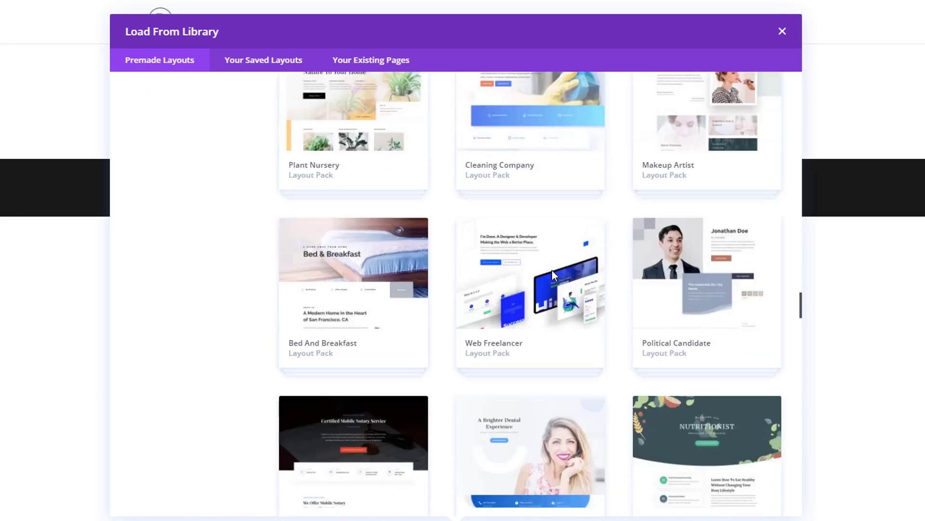
{"action": "scroll", "coordinate": [552, 272], "scroll_direction": "down", "scroll_amount": 20}
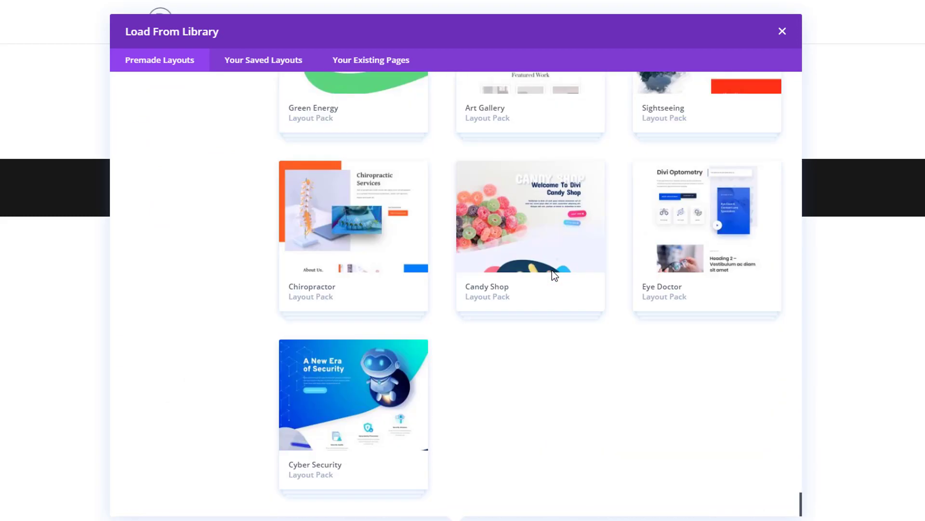
Open the Cyber Security pack and import its Landing Page layout.
{"action": "left_click", "coordinate": [410, 364]}
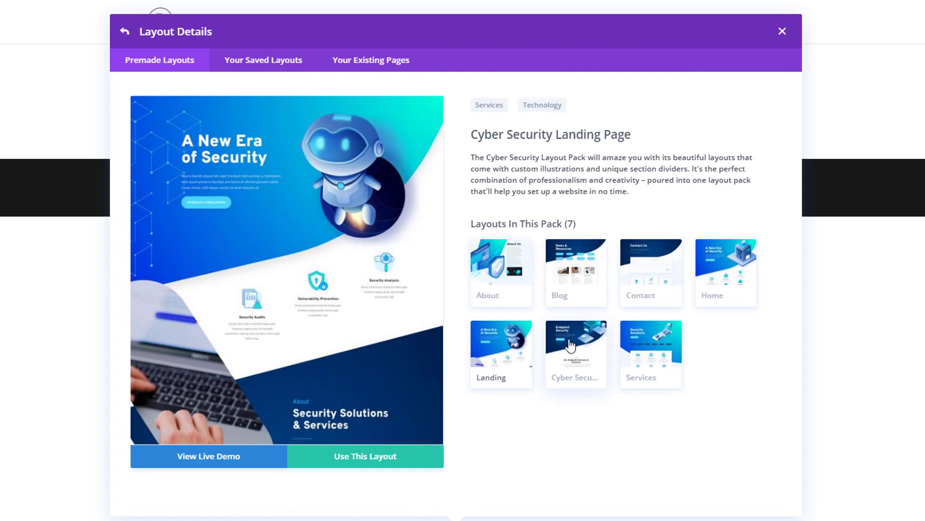
{"action": "left_click", "coordinate": [393, 462]}
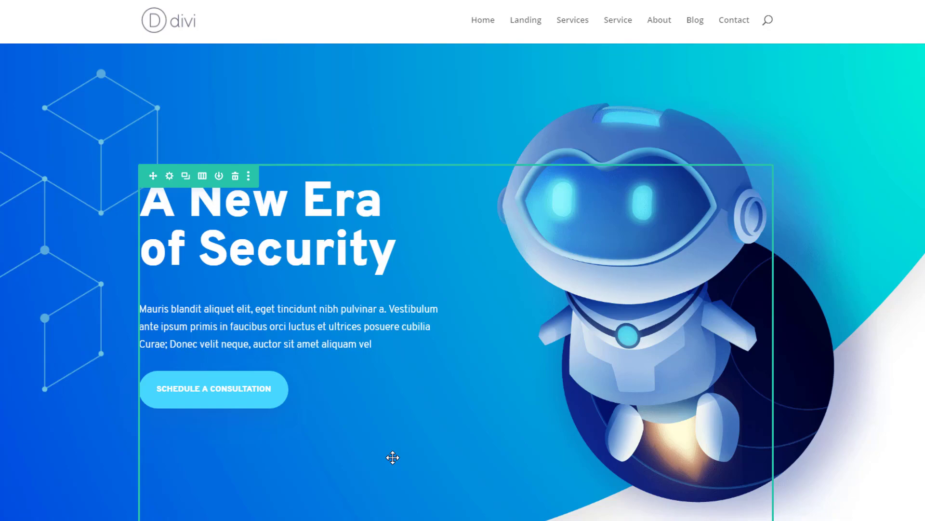
{"action": "scroll", "coordinate": [393, 457], "scroll_direction": "down", "scroll_amount": 15}
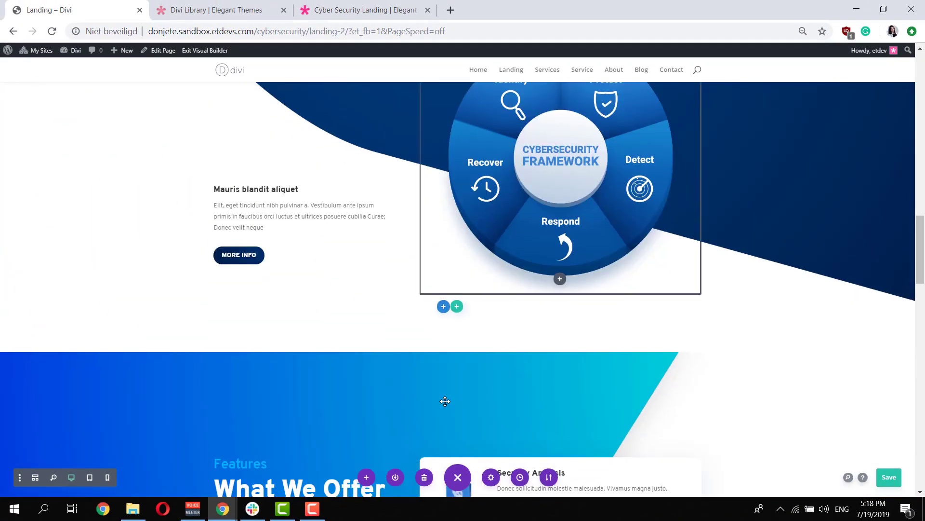
{"action": "scroll", "coordinate": [445, 401], "scroll_direction": "down", "scroll_amount": 20}
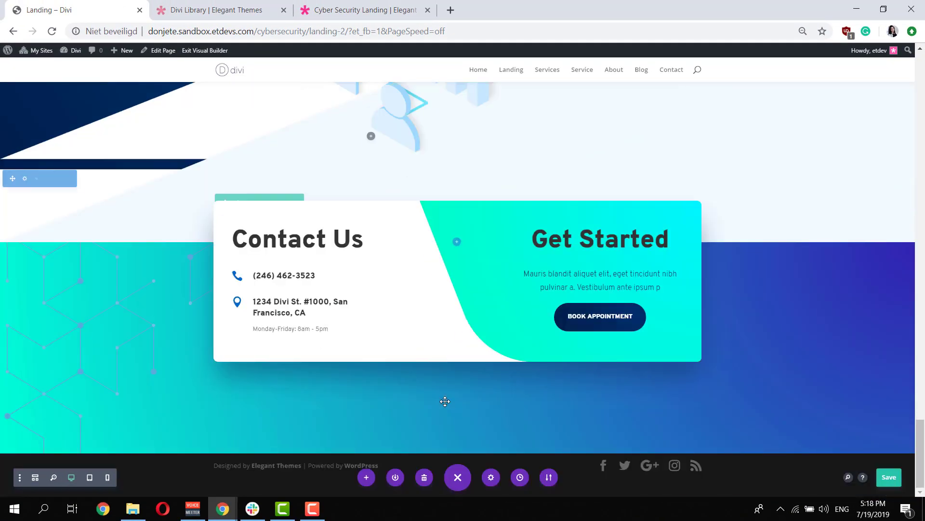
{"action": "scroll", "coordinate": [445, 401], "scroll_direction": "up", "scroll_amount": 20}
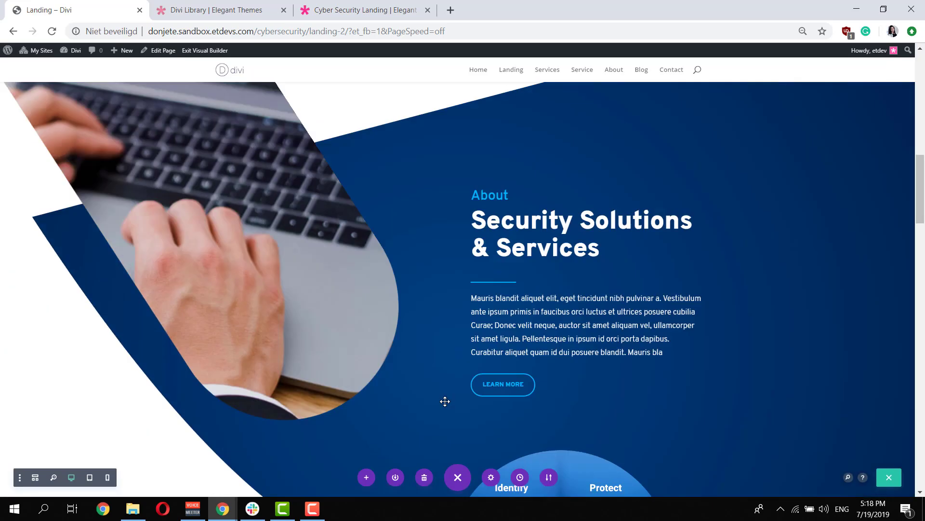
{"action": "scroll", "coordinate": [445, 401], "scroll_direction": "up", "scroll_amount": 10}
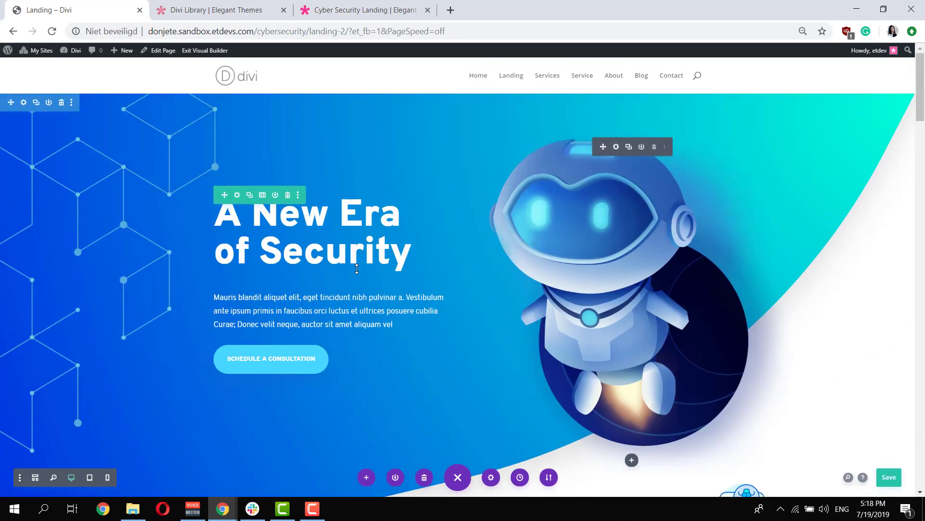
{"action": "left_click", "coordinate": [314, 220]}
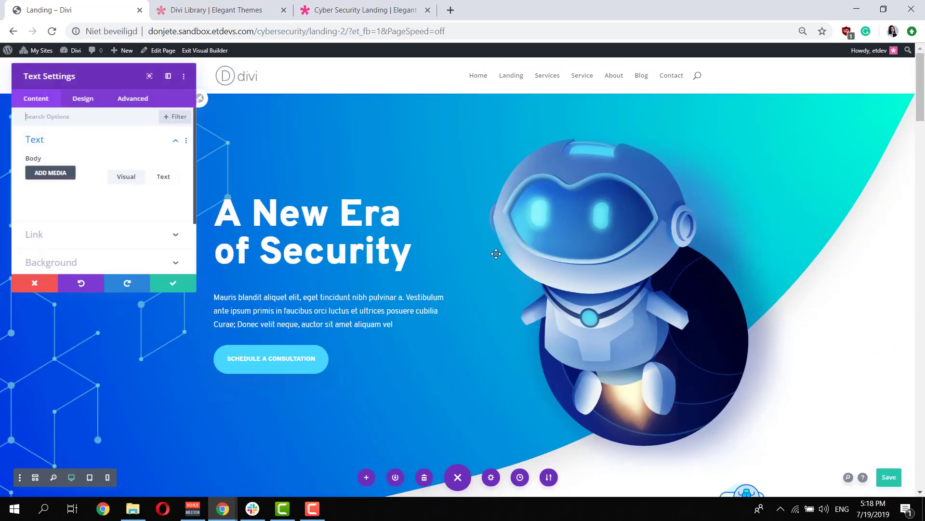
{"action": "left_click", "coordinate": [172, 282]}
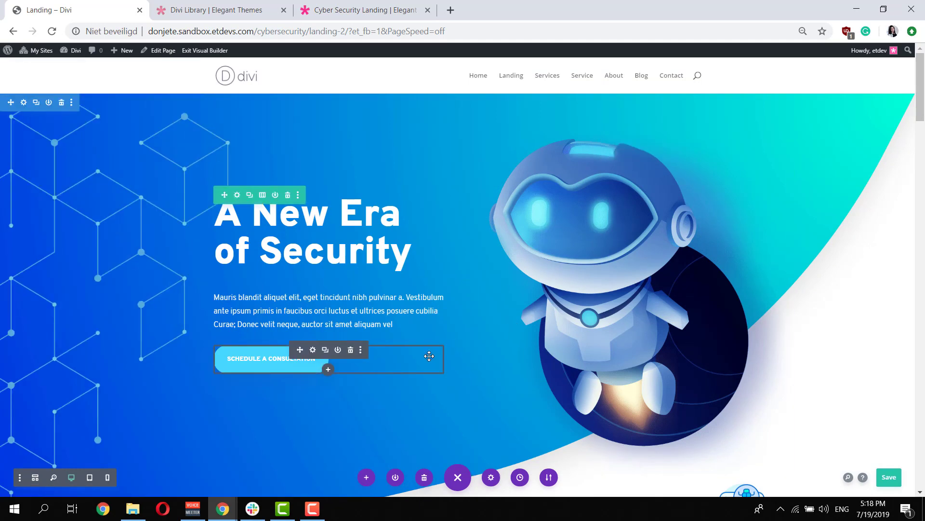
{"action": "scroll", "coordinate": [421, 415], "scroll_direction": "down", "scroll_amount": 3}
{"action": "scroll", "coordinate": [422, 415], "scroll_direction": "down", "scroll_amount": 15}
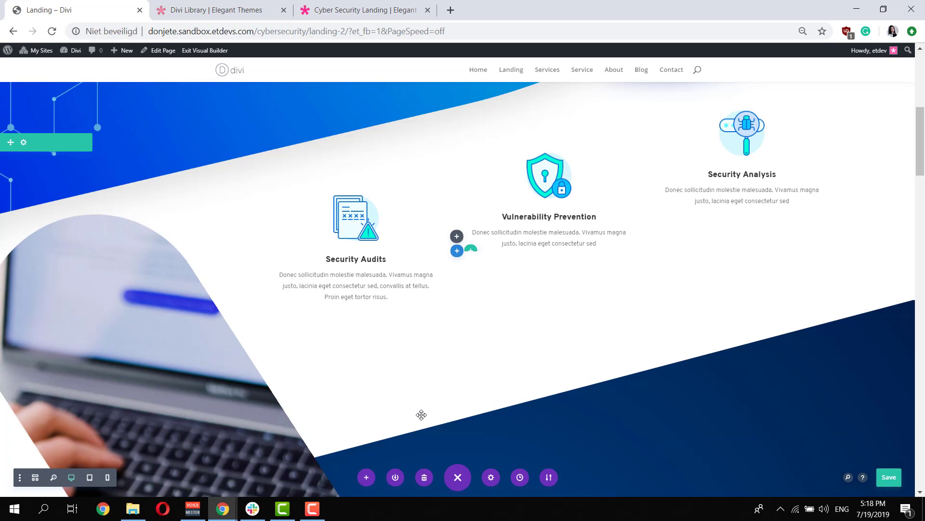
{"action": "scroll", "coordinate": [421, 414], "scroll_direction": "up", "scroll_amount": 8}
{"action": "scroll", "coordinate": [422, 414], "scroll_direction": "up", "scroll_amount": 10}
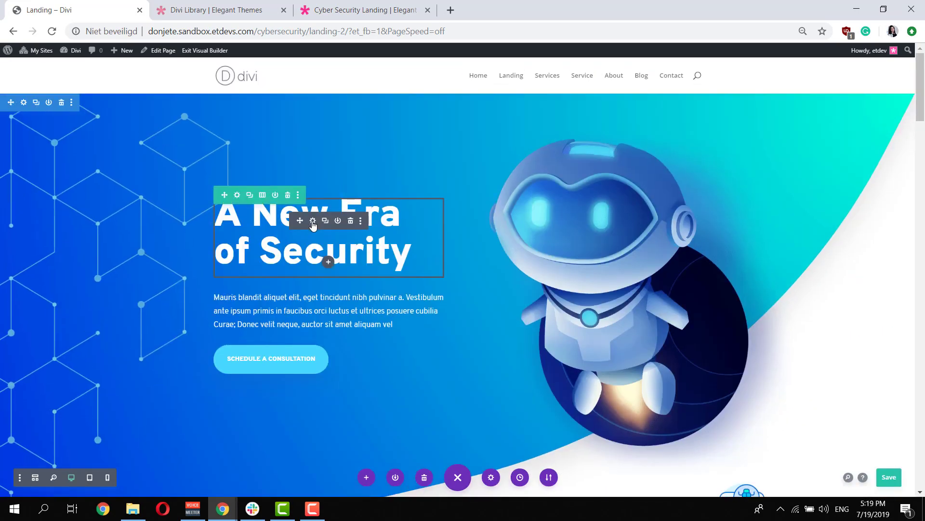
Open the 'A New Era of Security' heading's Design > Heading Text settings.
{"action": "left_click", "coordinate": [313, 222]}
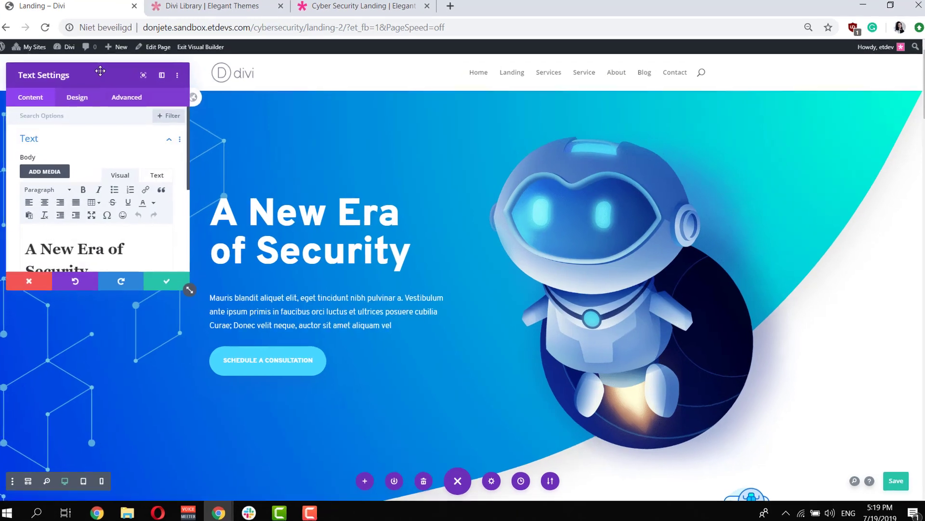
{"action": "left_click_drag", "start_coordinate": [99, 74], "coordinate": [417, 165]}
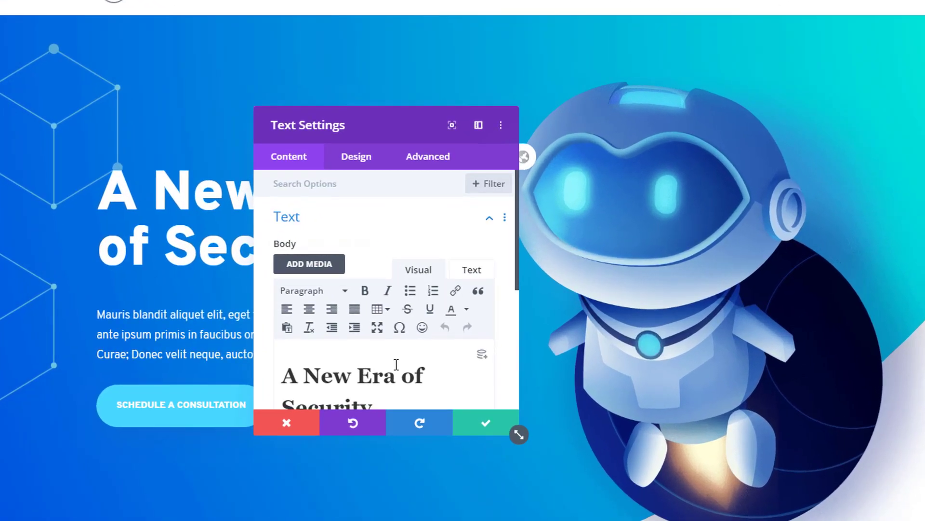
{"action": "left_click", "coordinate": [397, 364]}
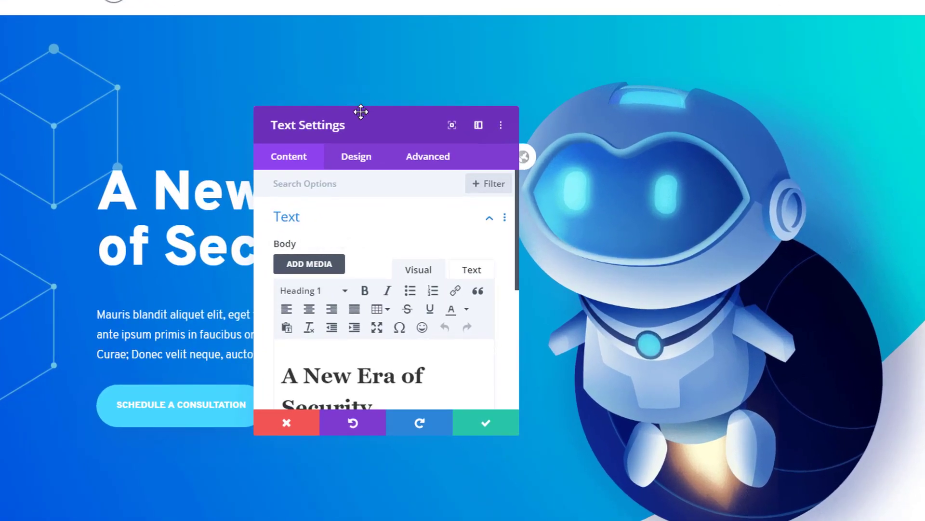
{"action": "left_click", "coordinate": [355, 159]}
{"action": "left_click", "coordinate": [349, 269]}
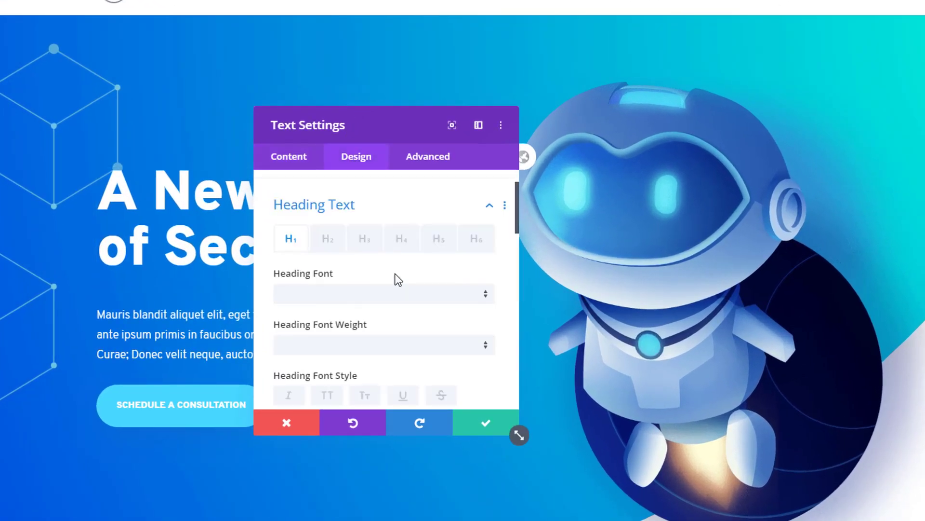
Use Find & Replace on the heading font to swap Overpass for Georgia page-wide, then save.
{"action": "left_click", "coordinate": [403, 257]}
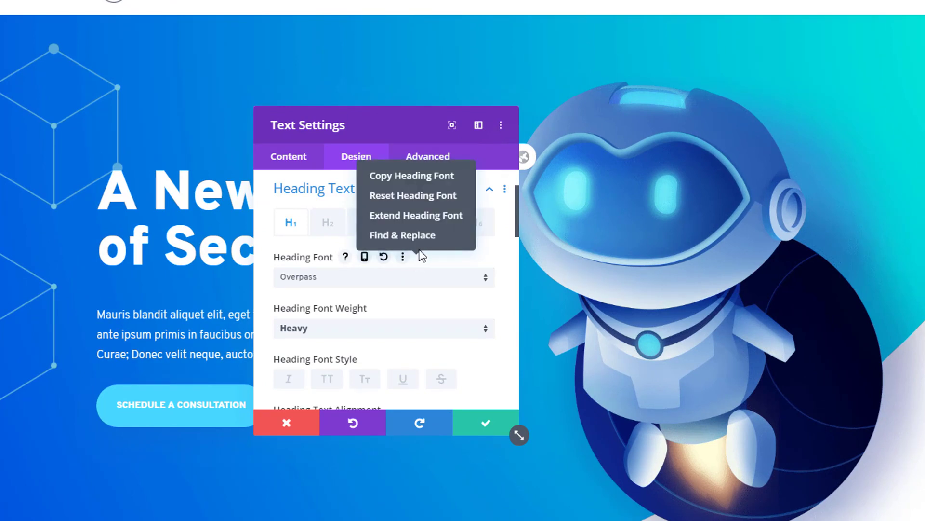
{"action": "left_click", "coordinate": [388, 233]}
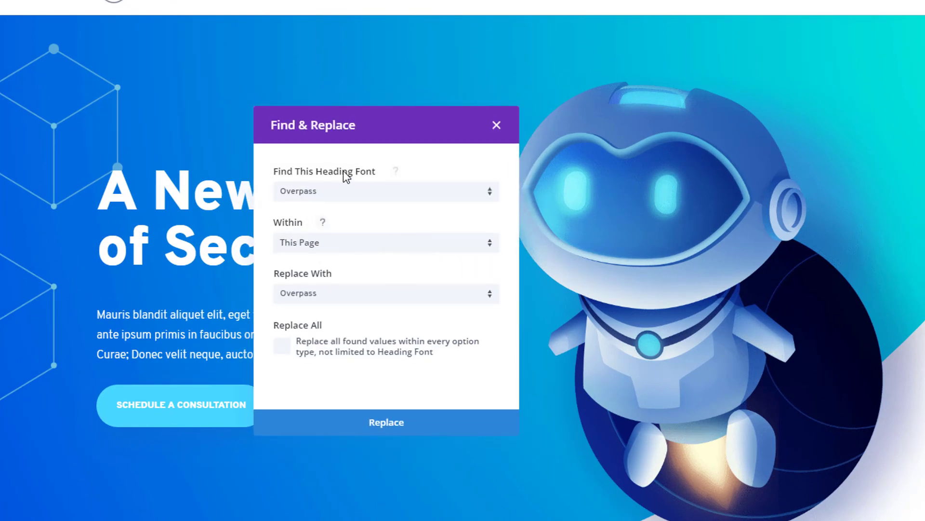
{"action": "left_click", "coordinate": [363, 299]}
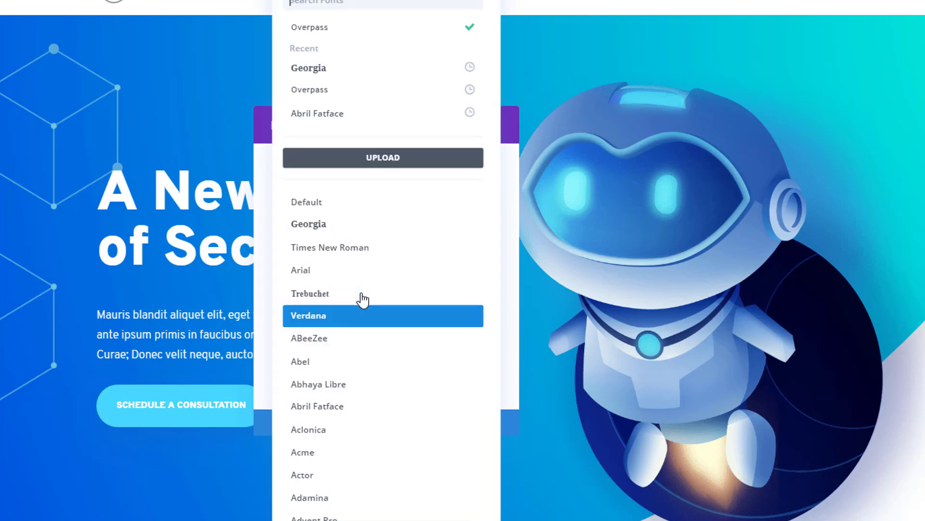
{"action": "left_click", "coordinate": [361, 227]}
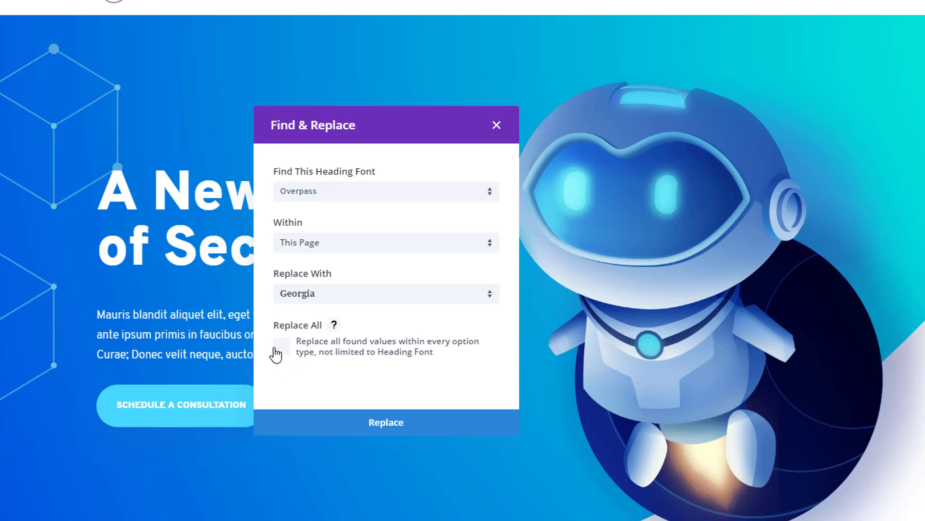
{"action": "left_click", "coordinate": [396, 423]}
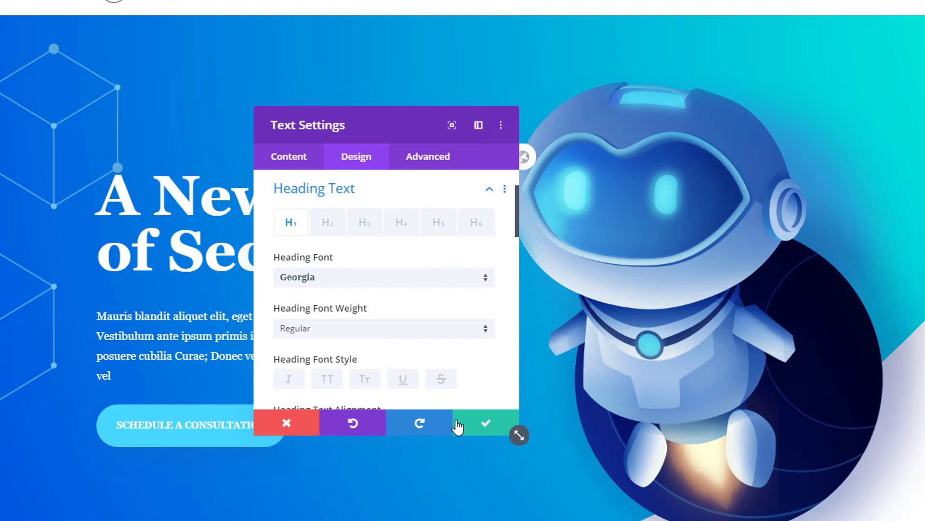
{"action": "left_click", "coordinate": [457, 427]}
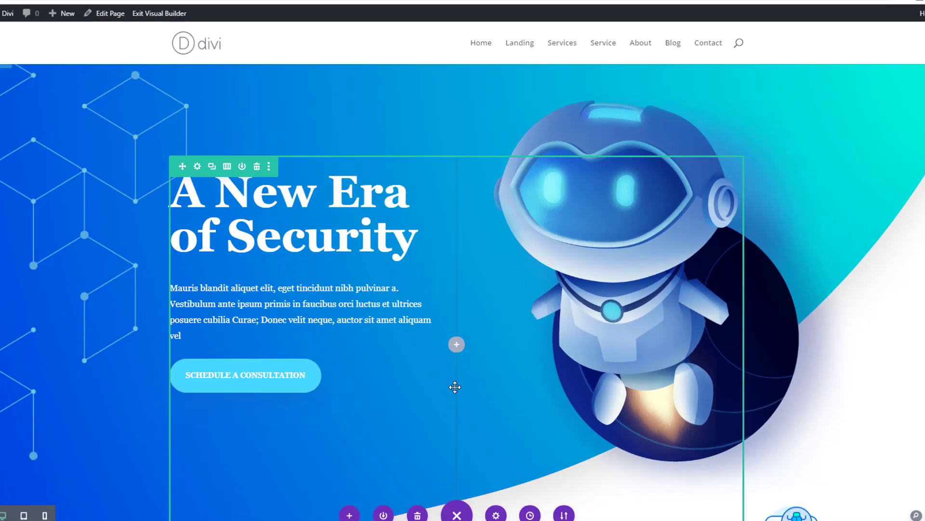
{"action": "scroll", "coordinate": [455, 387], "scroll_direction": "down", "scroll_amount": 15}
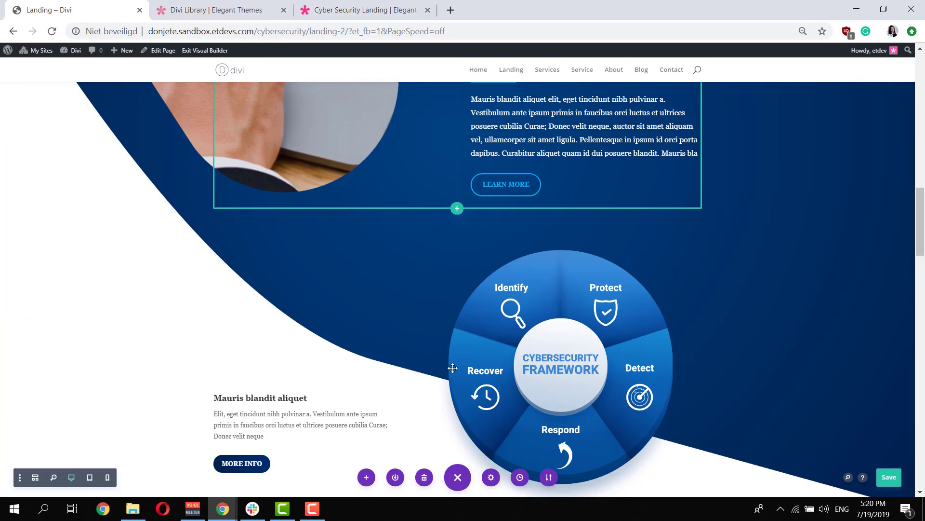
{"action": "scroll", "coordinate": [453, 368], "scroll_direction": "down", "scroll_amount": 7}
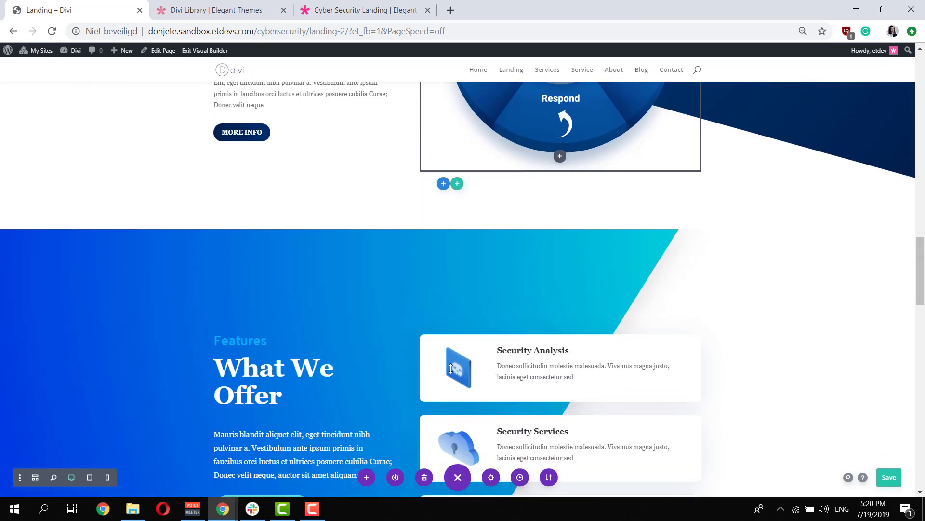
{"action": "scroll", "coordinate": [450, 368], "scroll_direction": "down", "scroll_amount": 12}
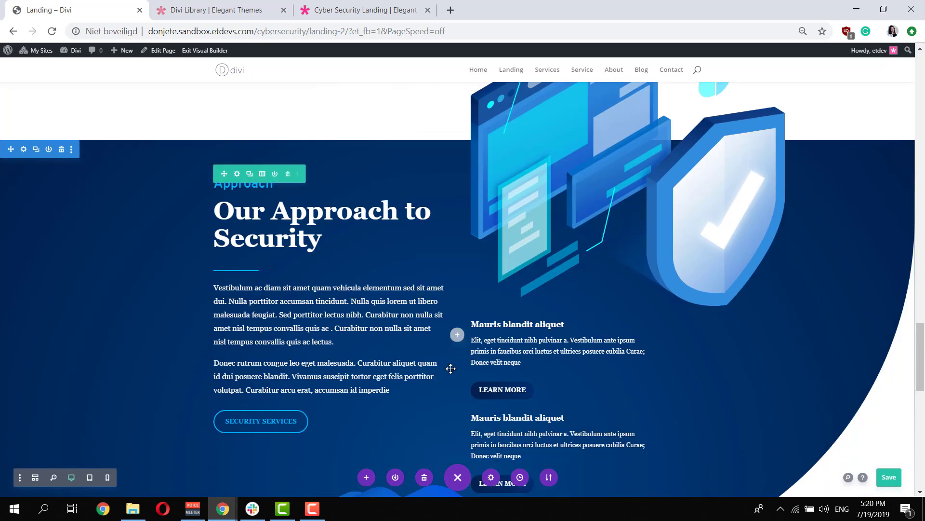
{"action": "scroll", "coordinate": [450, 369], "scroll_direction": "down", "scroll_amount": 10}
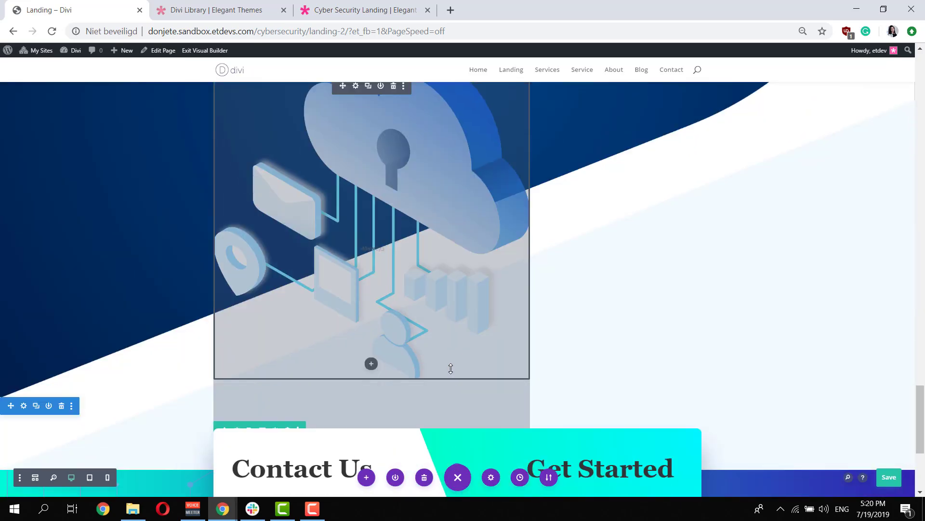